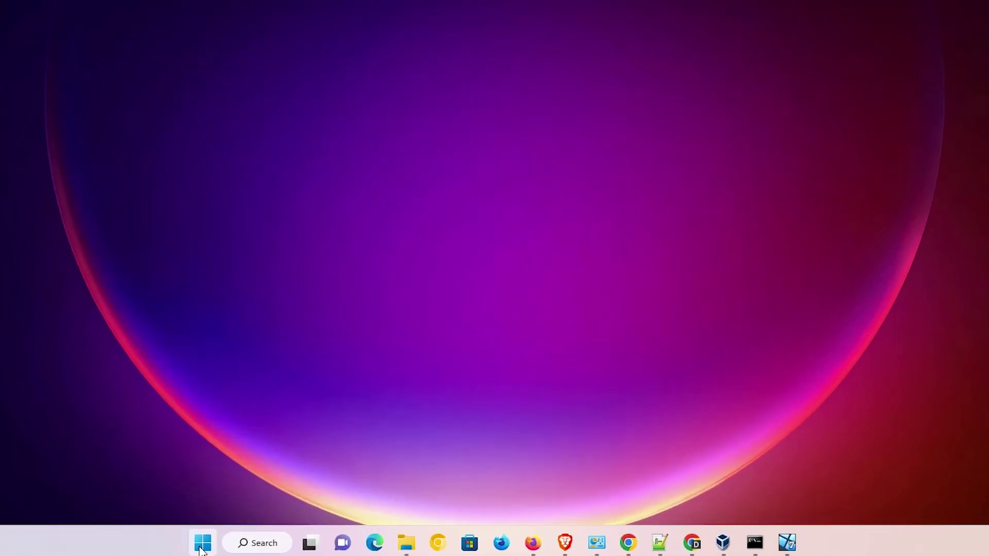
# Search the Start menu for 'task' and launch Task Manager.
pyautogui.click(283, 545)
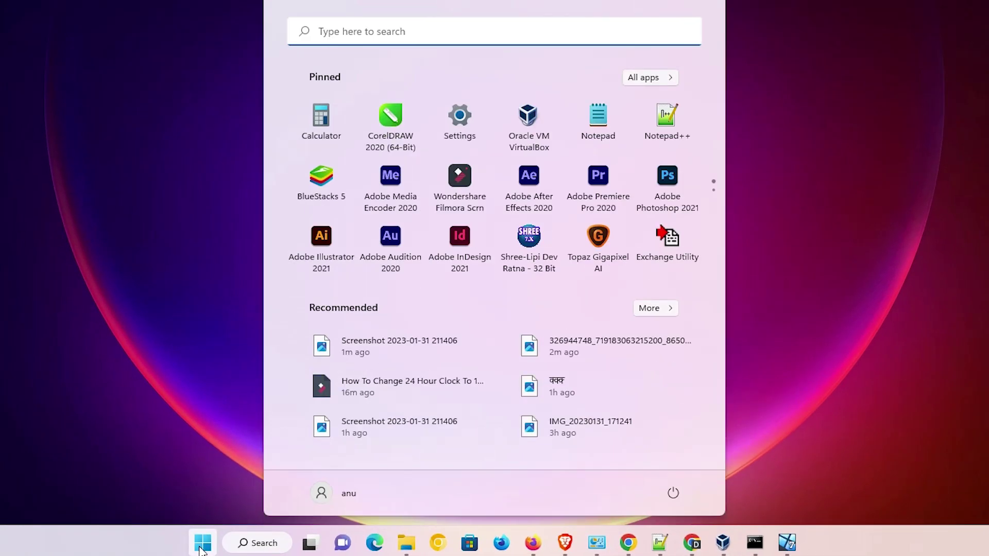
pyautogui.write('task')
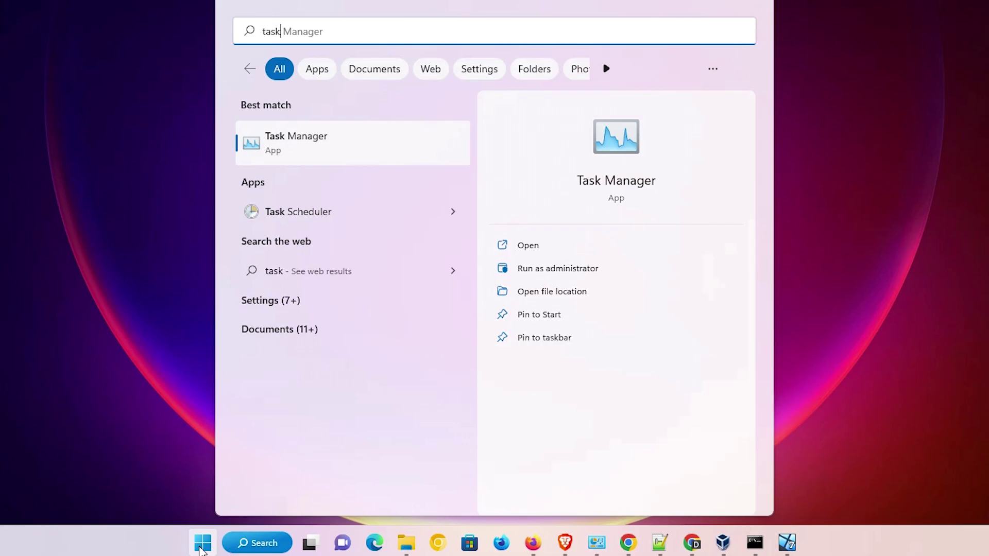
pyautogui.click(370, 150)
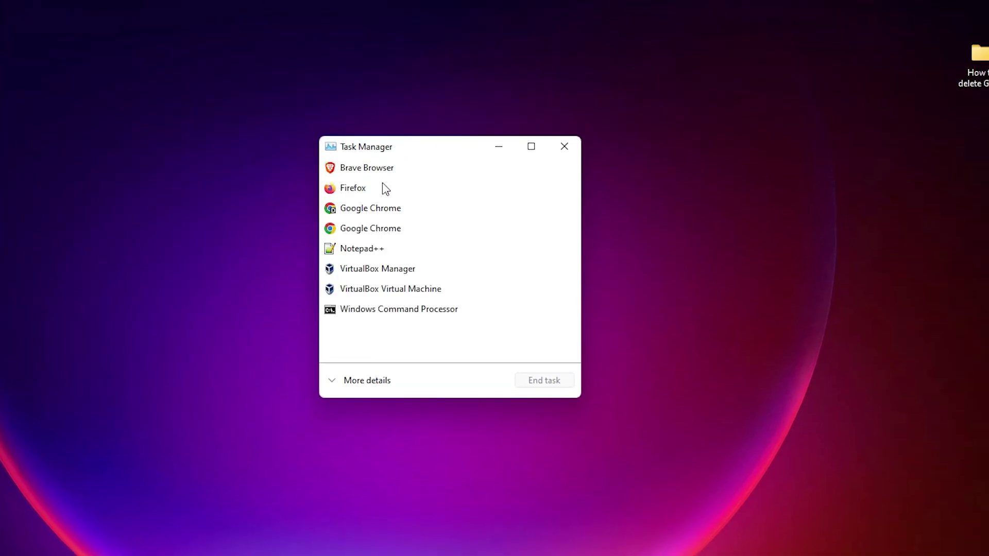
# End the Windows Command Processor task from the full process list, then close Task Manager.
pyautogui.click(362, 379)
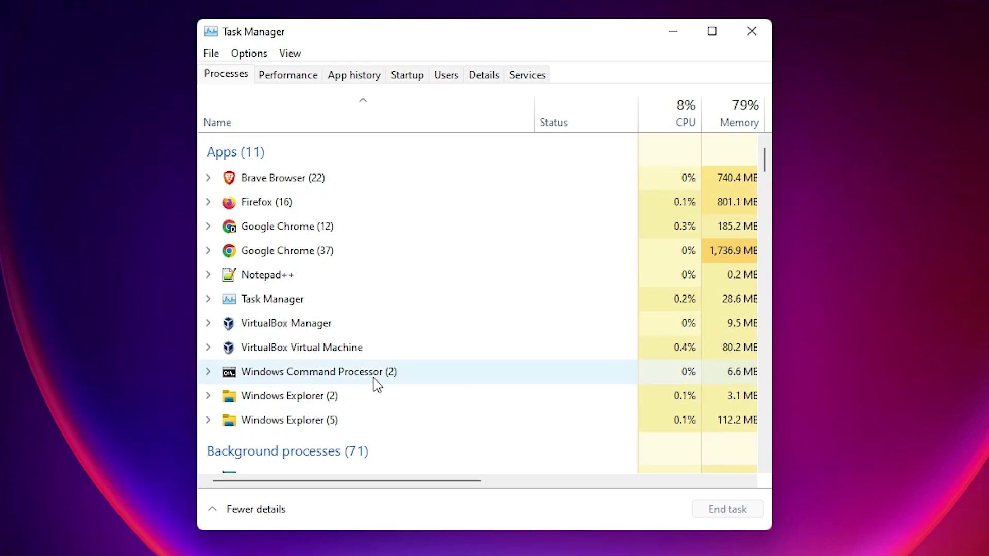
pyautogui.click(367, 378)
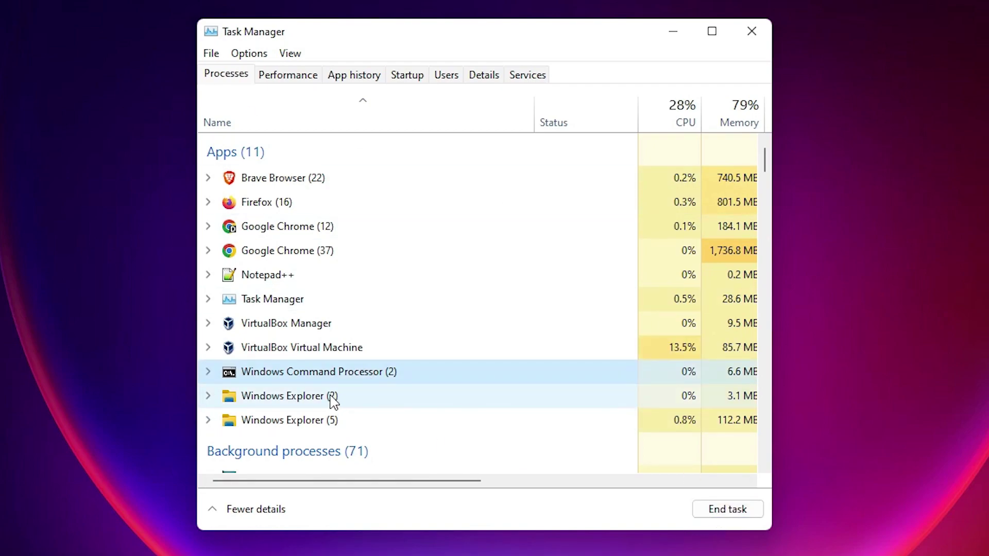
pyautogui.click(726, 510)
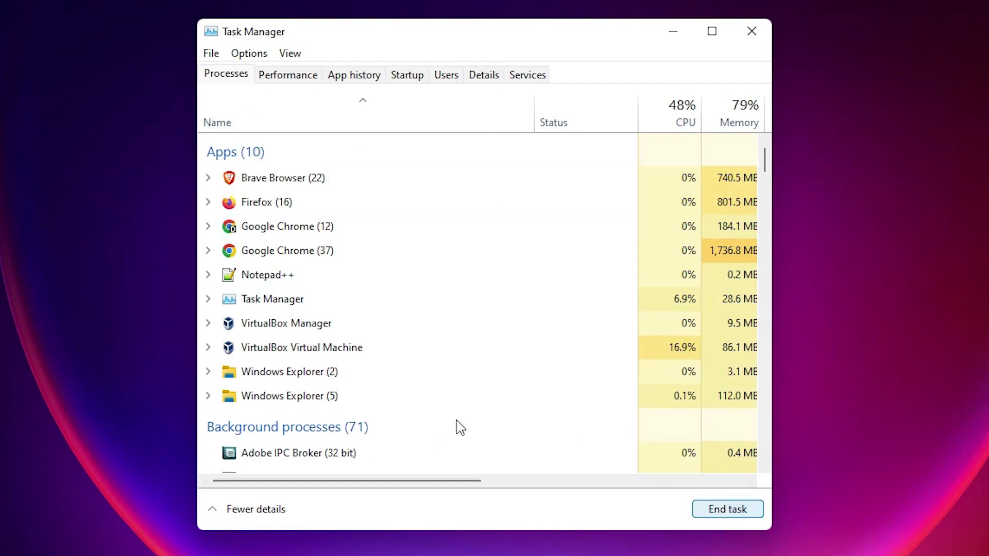
pyautogui.click(751, 31)
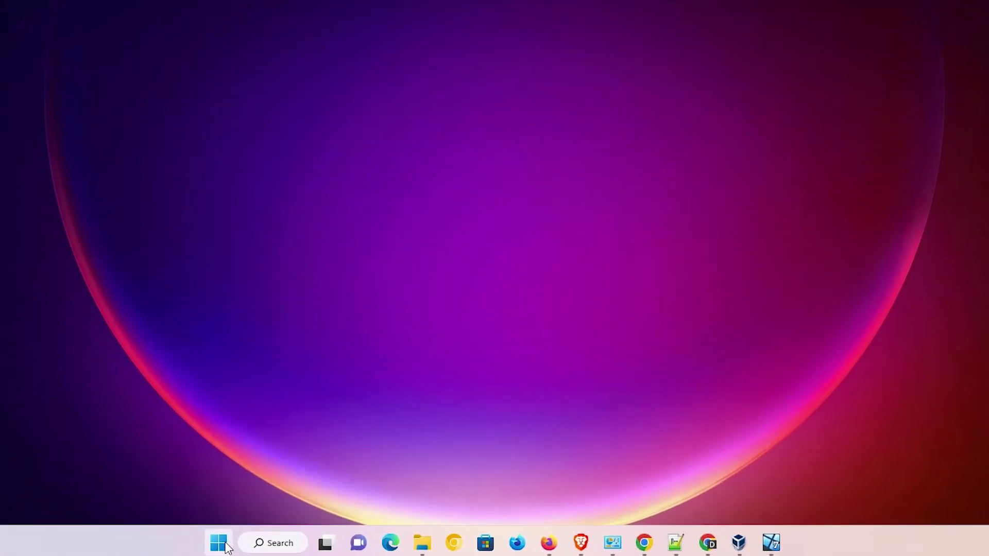
pyautogui.click(304, 544)
pyautogui.write('cmd')
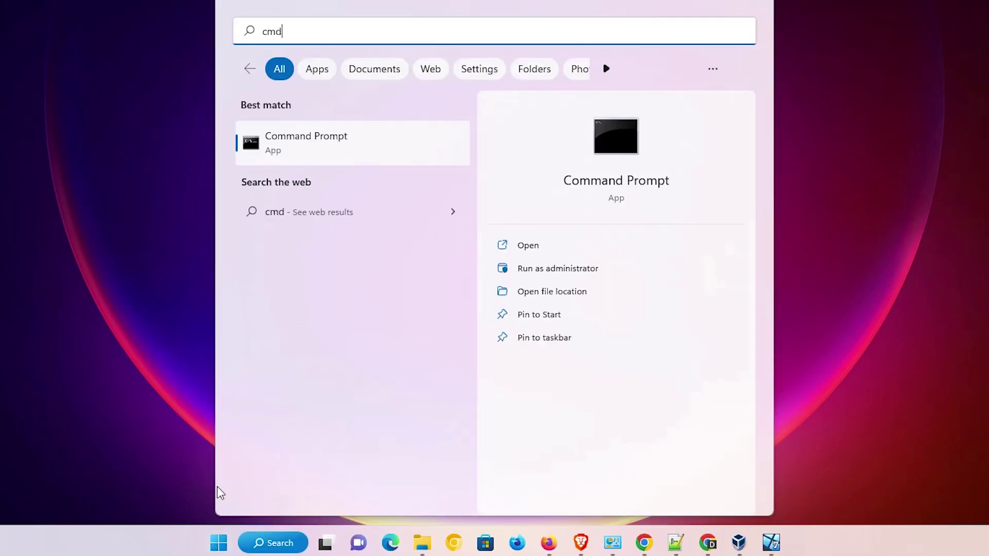
pyautogui.click(369, 147)
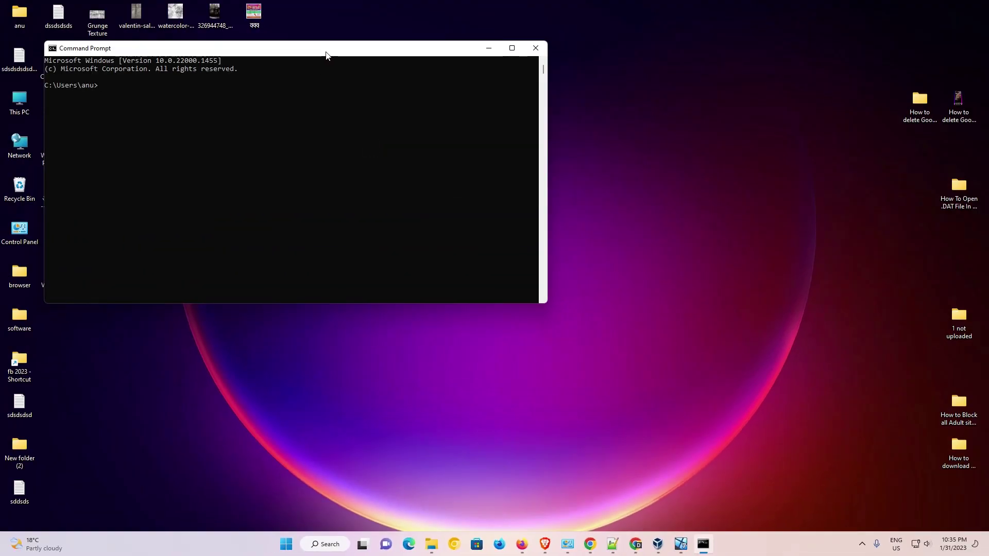
pyautogui.moveTo(325, 52); pyautogui.dragTo(438, 160)
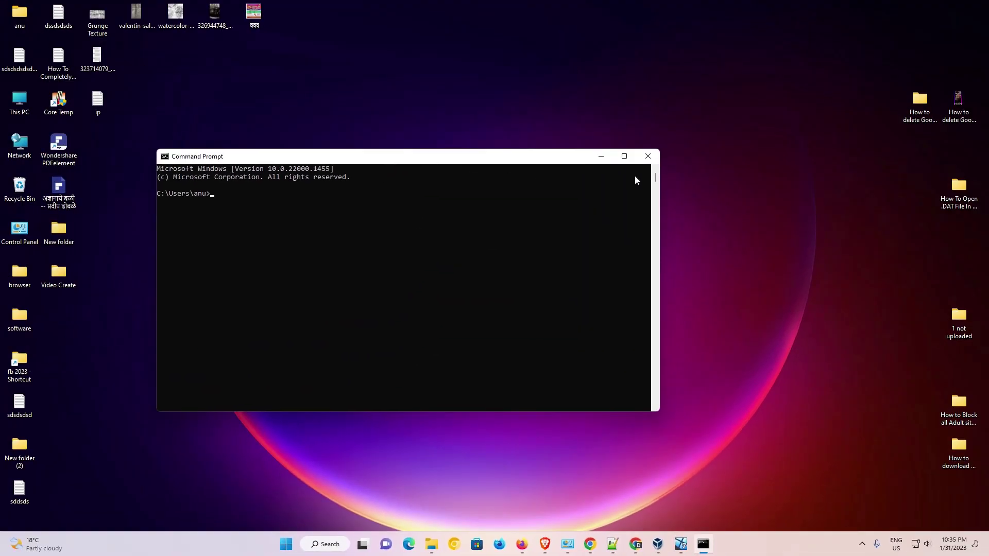
pyautogui.click(648, 156)
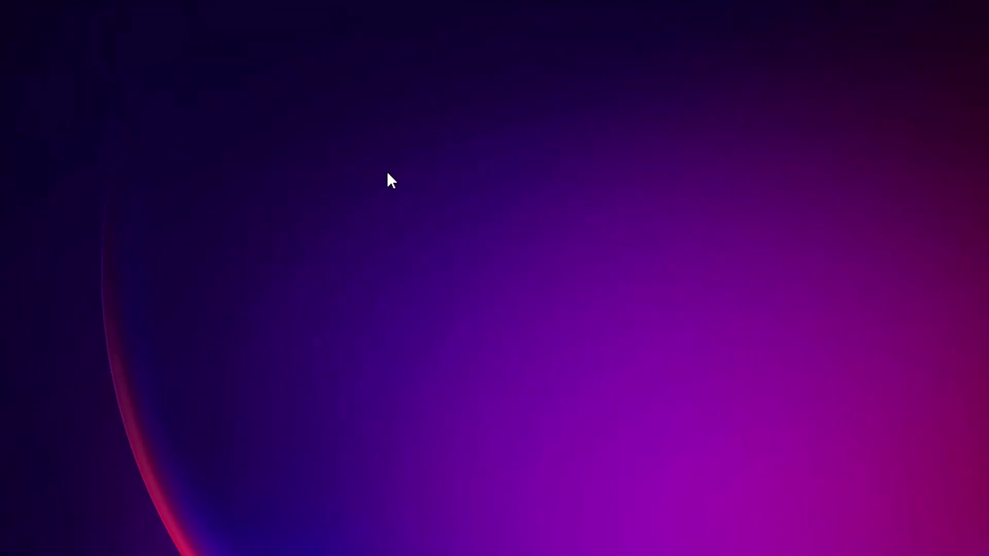
# Create a desktop shortcut to cmd.exe named cmd with the New > Shortcut wizard.
pyautogui.rightClick(342, 150)
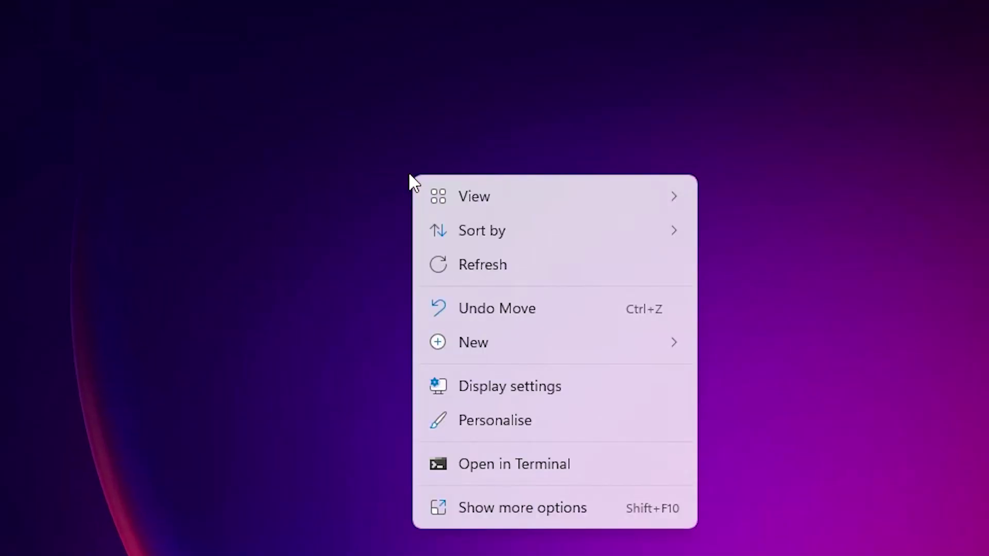
pyautogui.moveTo(590, 350)
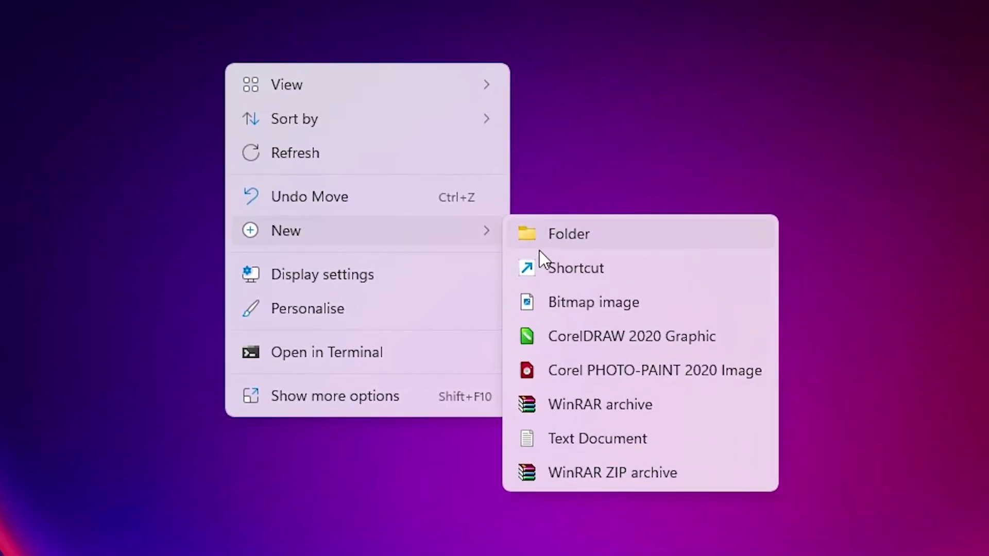
pyautogui.click(586, 276)
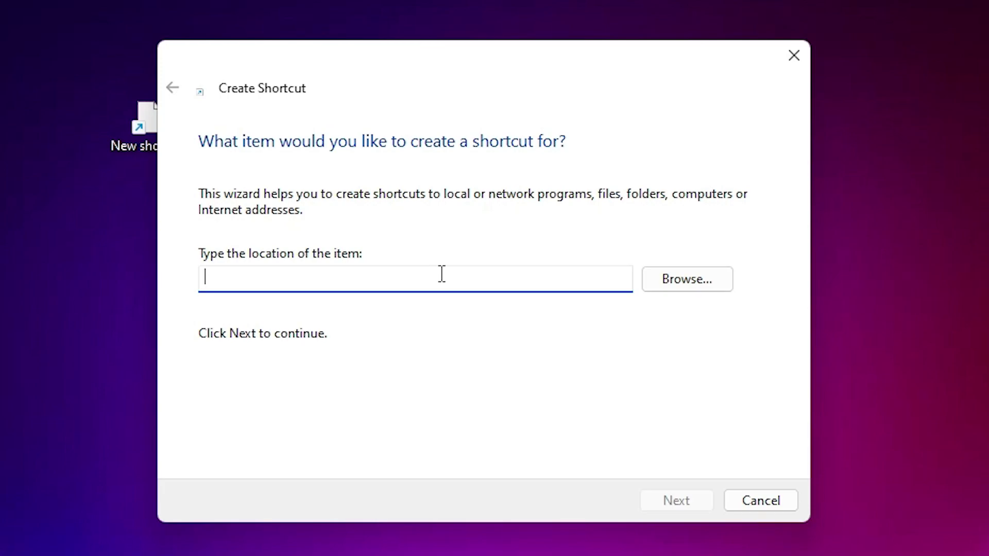
pyautogui.write('cmd.exe')
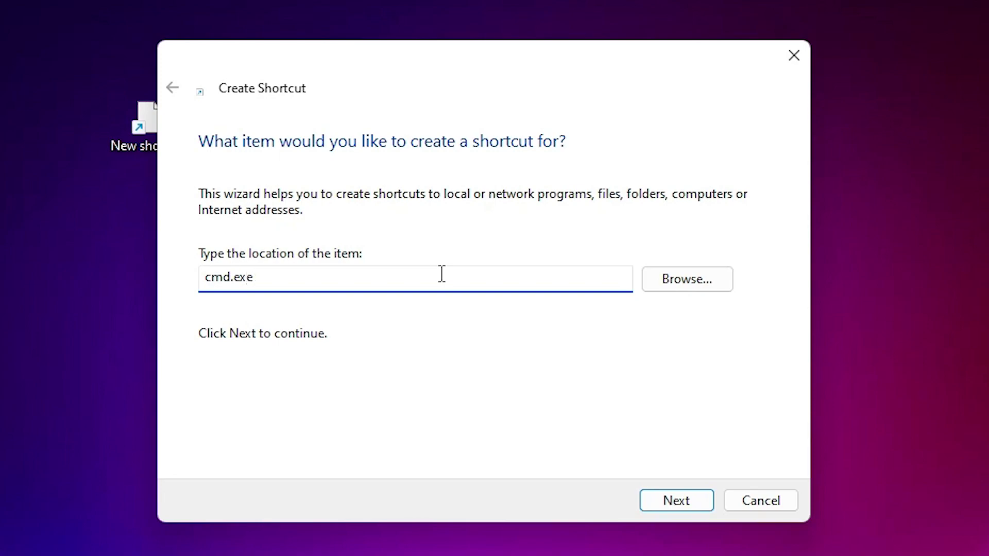
pyautogui.click(678, 502)
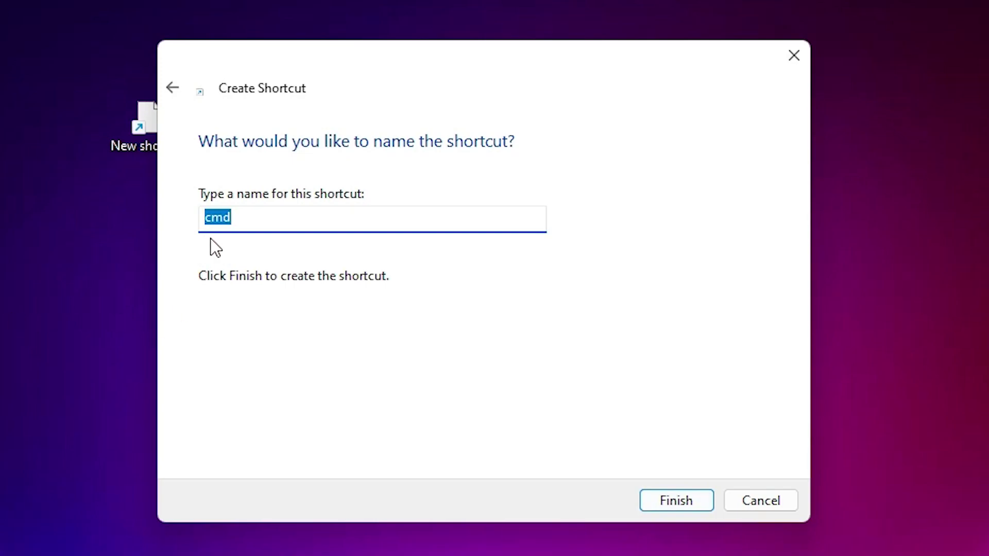
pyautogui.click(677, 501)
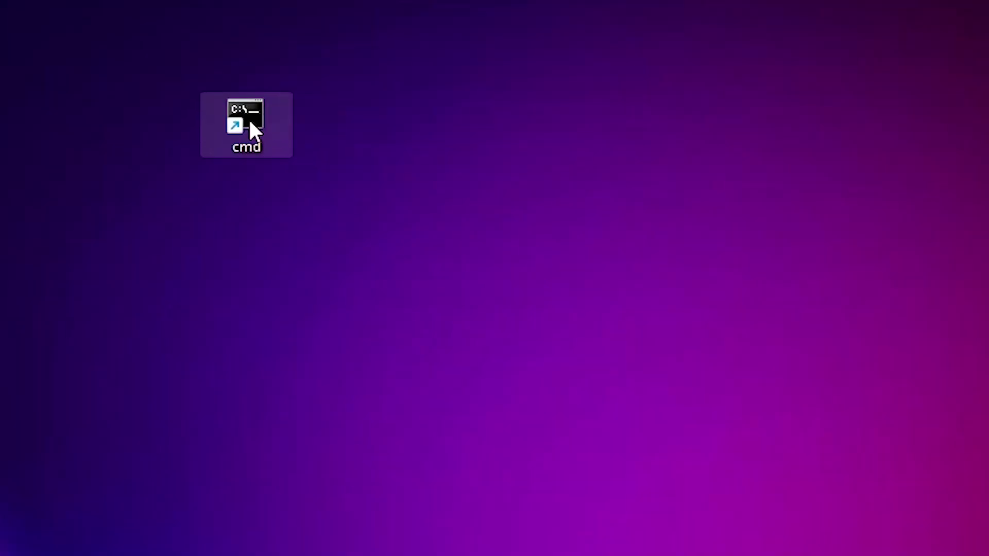
# Enable Run as administrator in the cmd shortcut's advanced properties and save the change.
pyautogui.rightClick(334, 188)
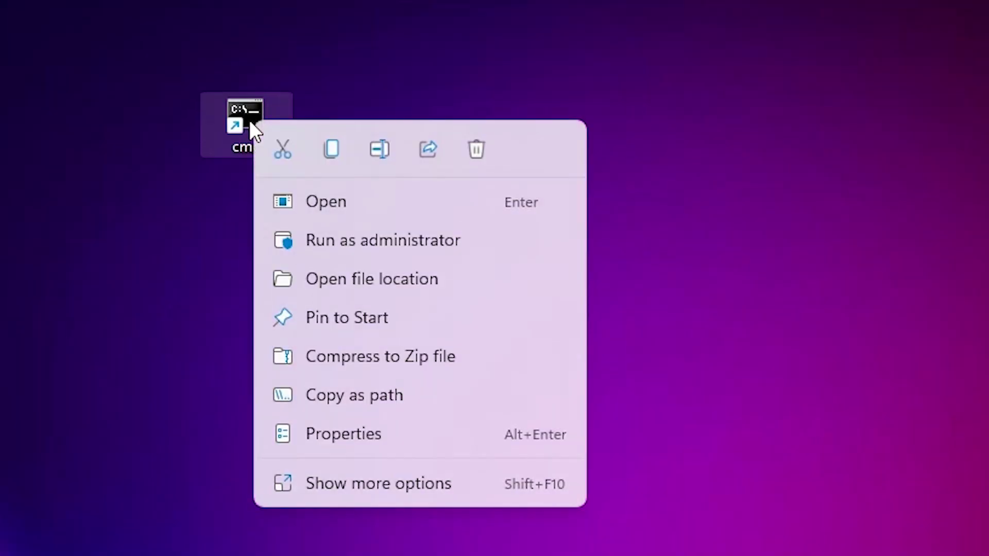
pyautogui.click(366, 437)
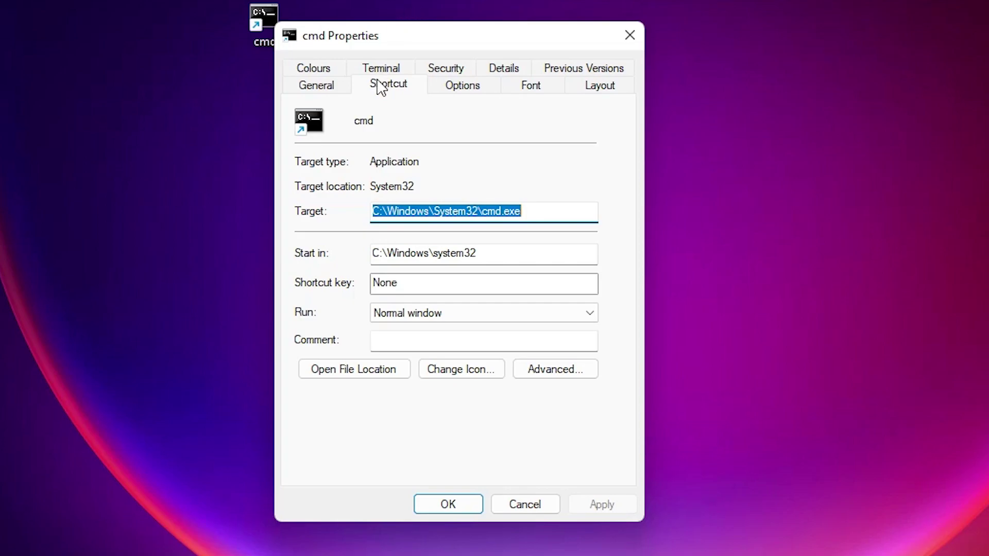
pyautogui.click(578, 373)
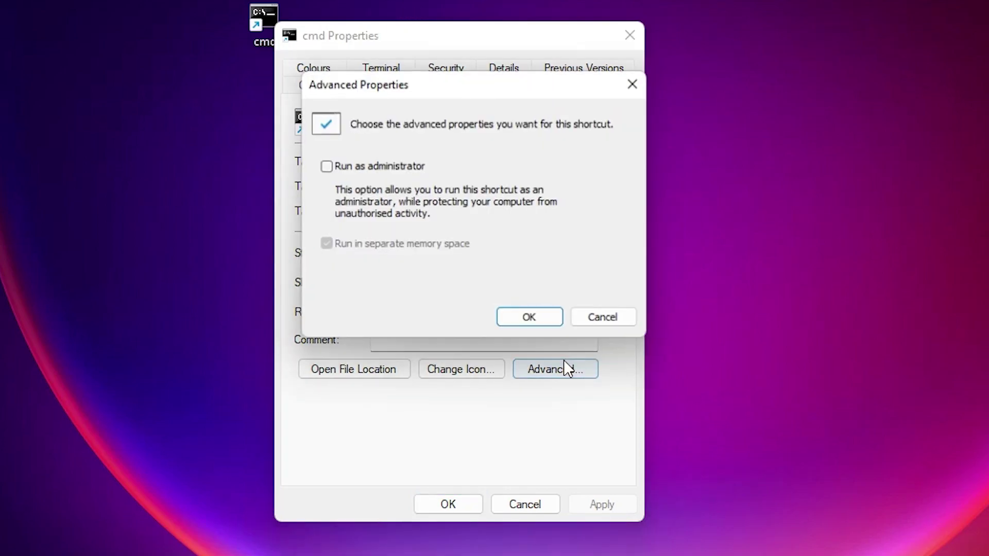
pyautogui.click(349, 169)
pyautogui.click(535, 325)
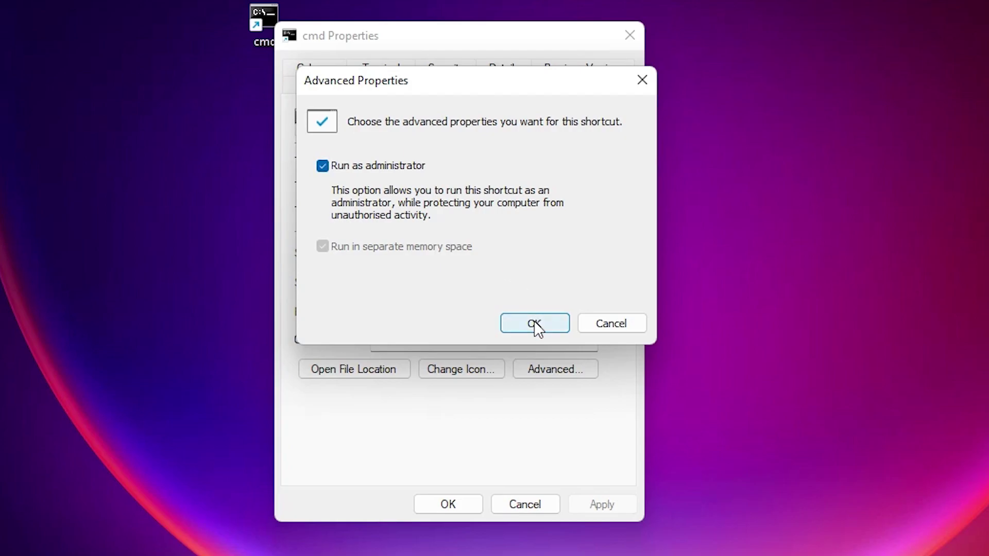
pyautogui.click(608, 506)
pyautogui.click(453, 504)
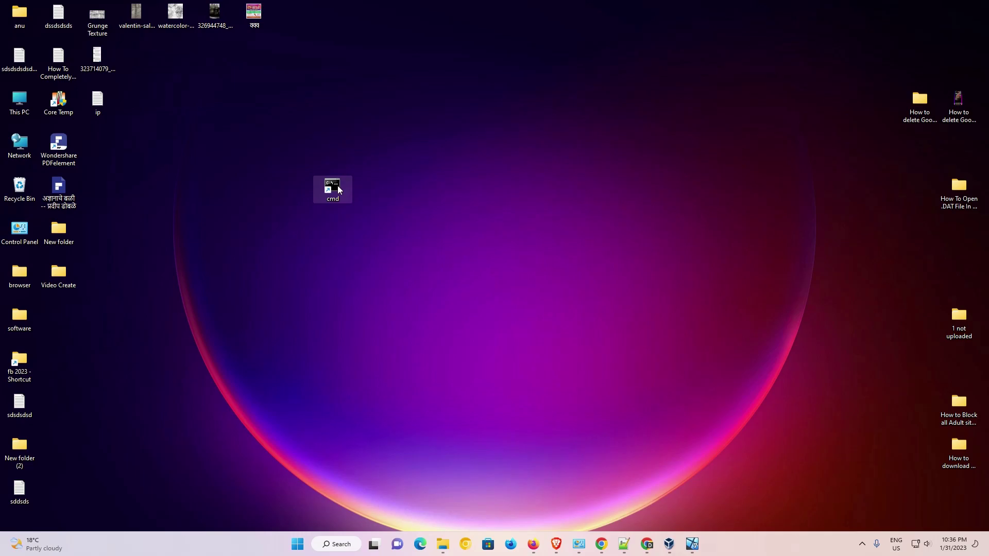
# Launch the cmd shortcut to confirm the Administrator window, close it, and delete the shortcut.
pyautogui.doubleClick(339, 190)
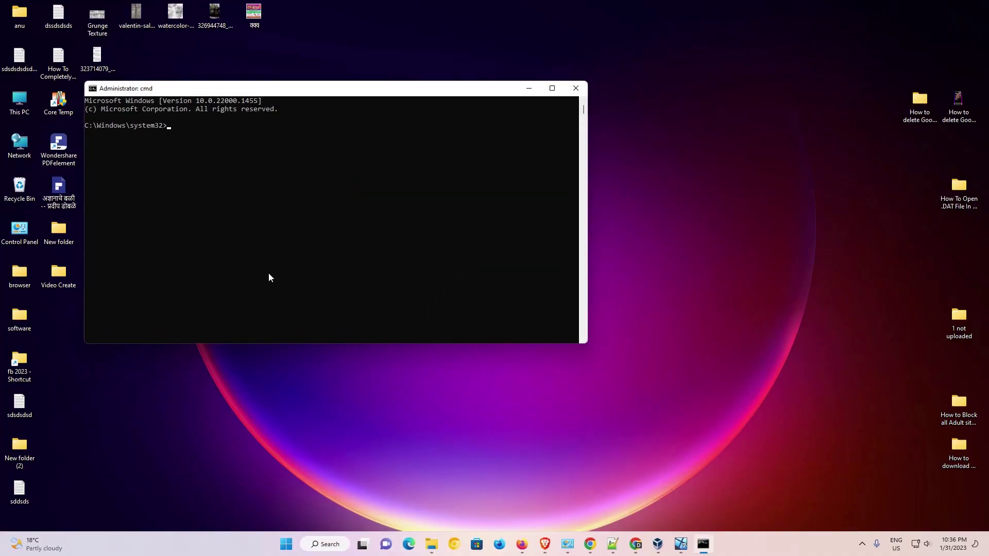
pyautogui.click(575, 88)
pyautogui.moveTo(434, 147); pyautogui.dragTo(323, 224)
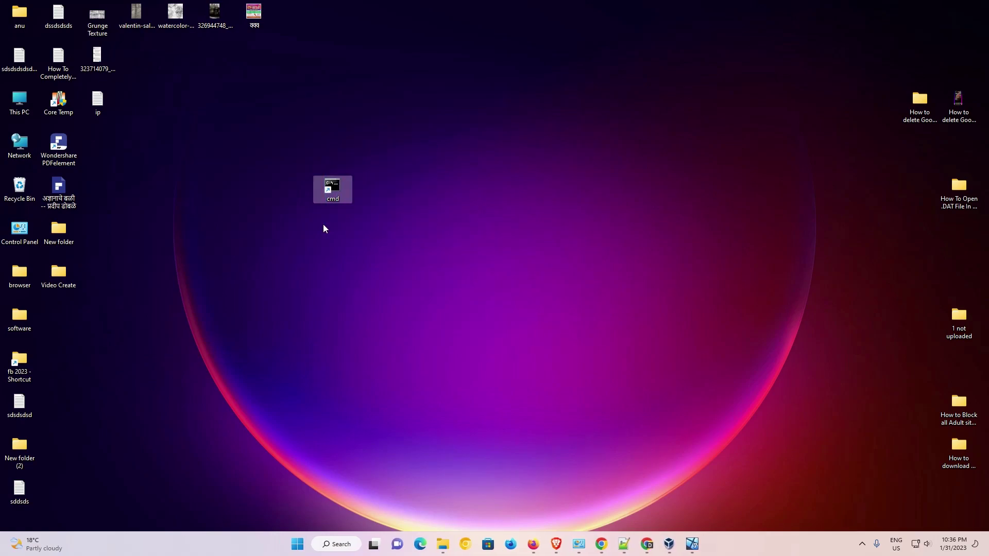
pyautogui.press('Delete')
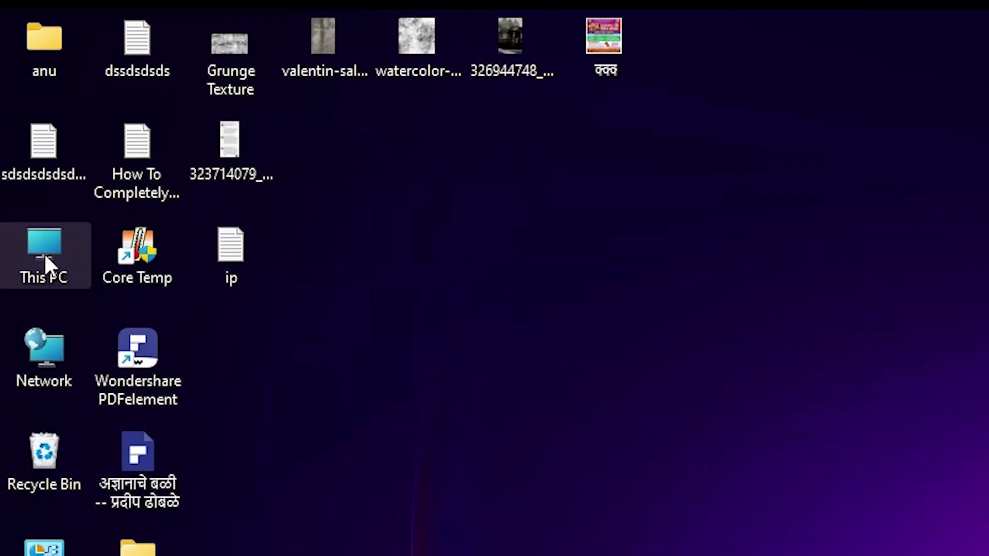
# Browse from This PC through Local Disk (C:) and Windows into the SysWOW64 folder.
pyautogui.doubleClick(45, 252)
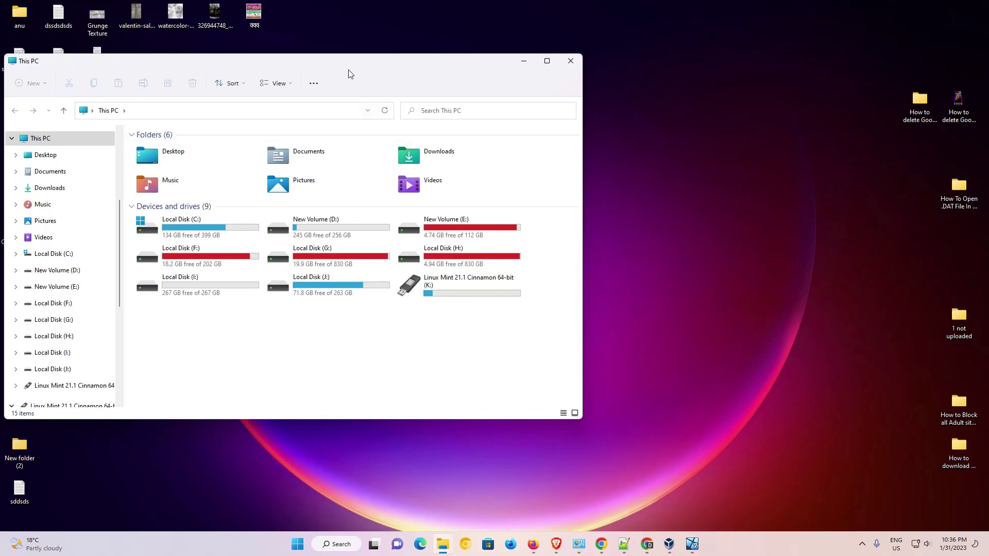
pyautogui.moveTo(350, 71); pyautogui.dragTo(539, 103)
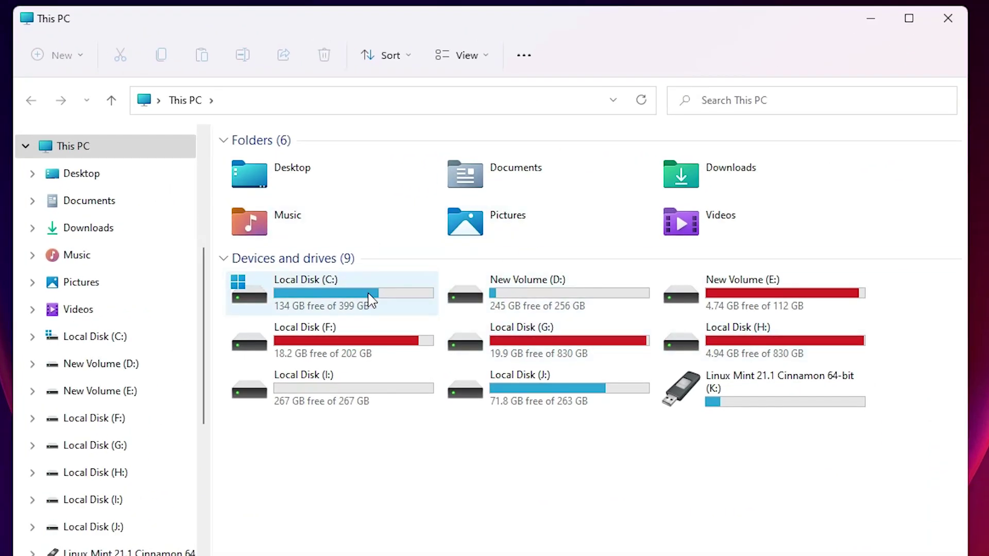
pyautogui.doubleClick(314, 294)
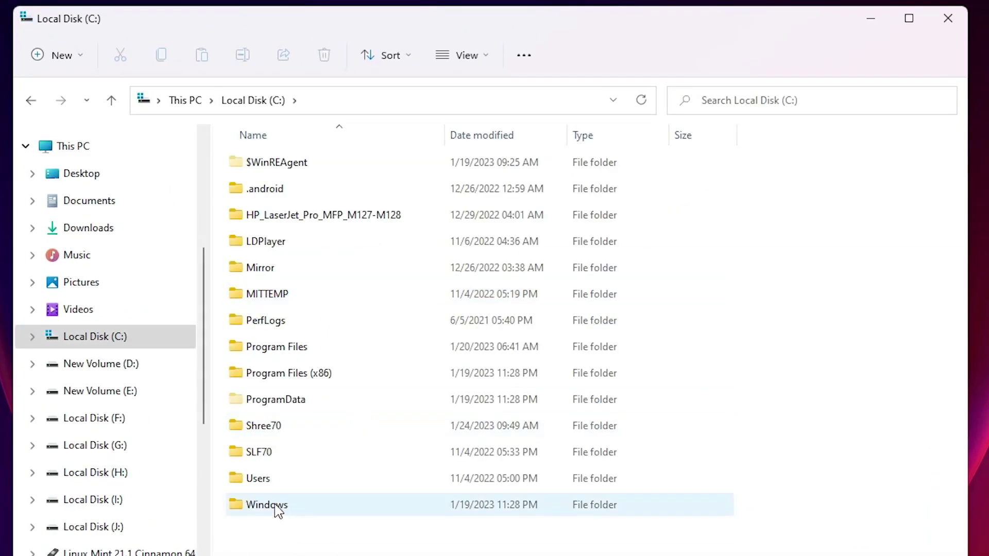
pyautogui.doubleClick(267, 504)
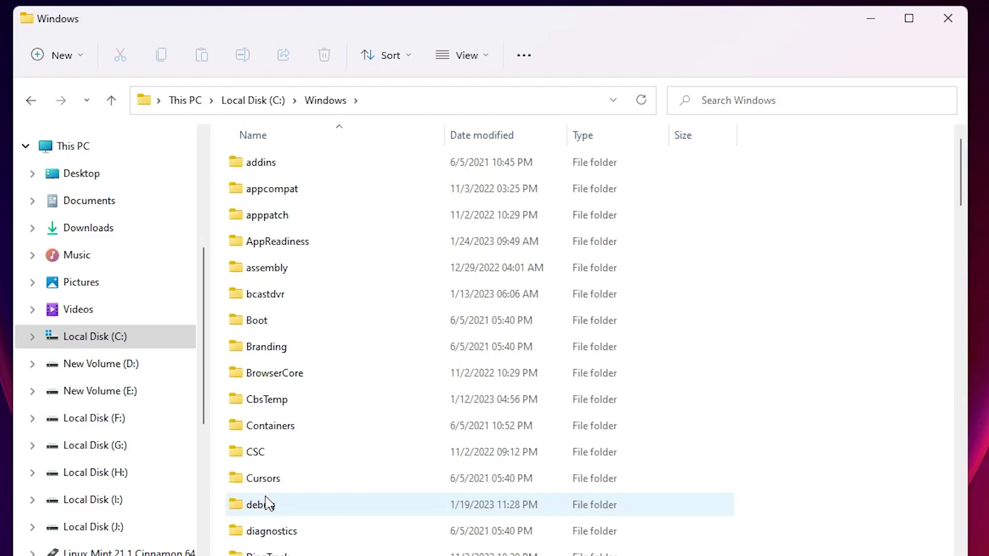
pyautogui.scroll(-1, 389, 502)
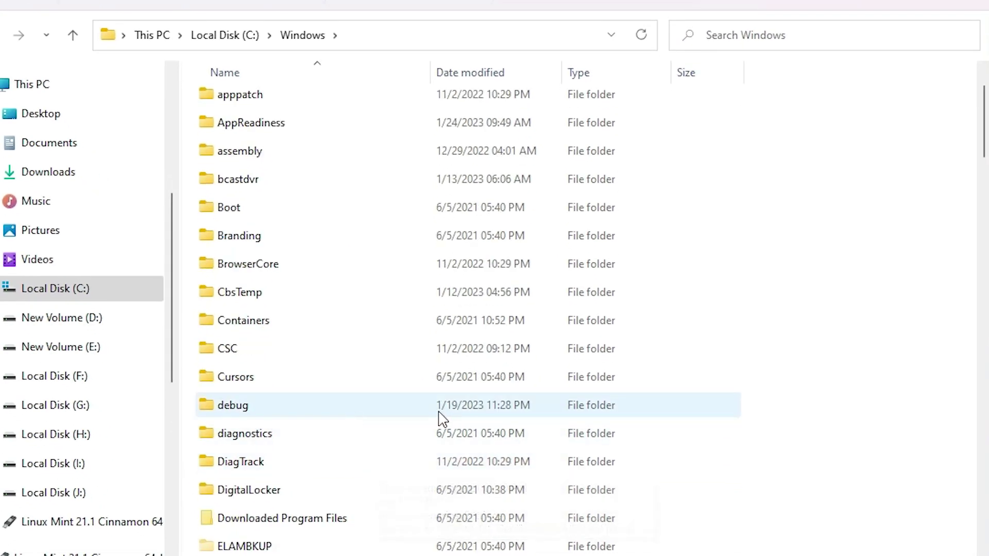
pyautogui.click(239, 349)
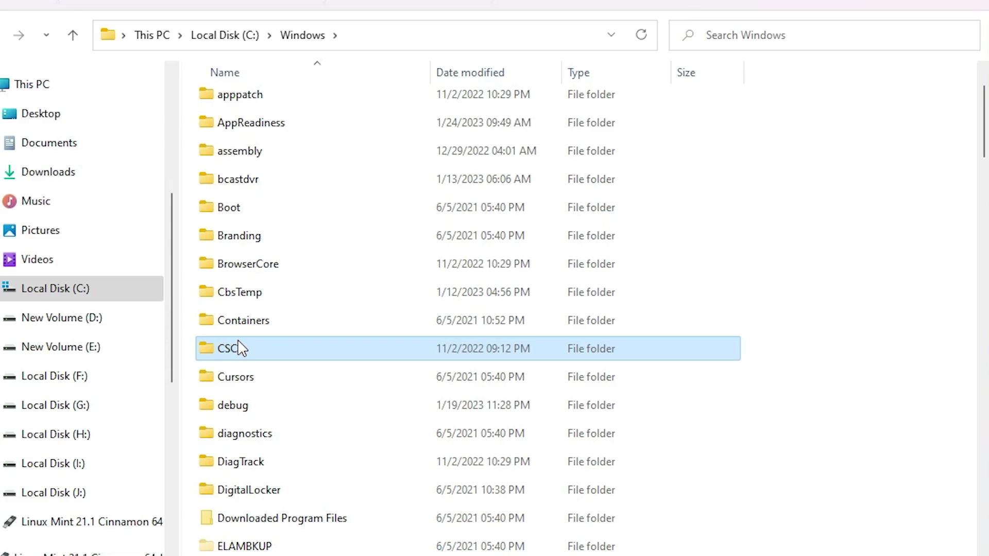
pyautogui.press('s')
pyautogui.press('y')
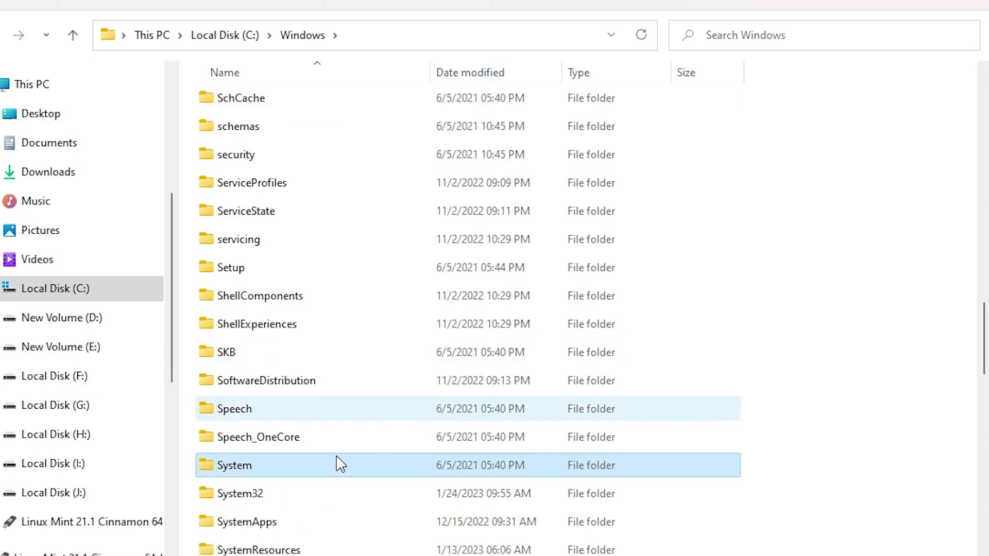
pyautogui.scroll(-2, 333, 497)
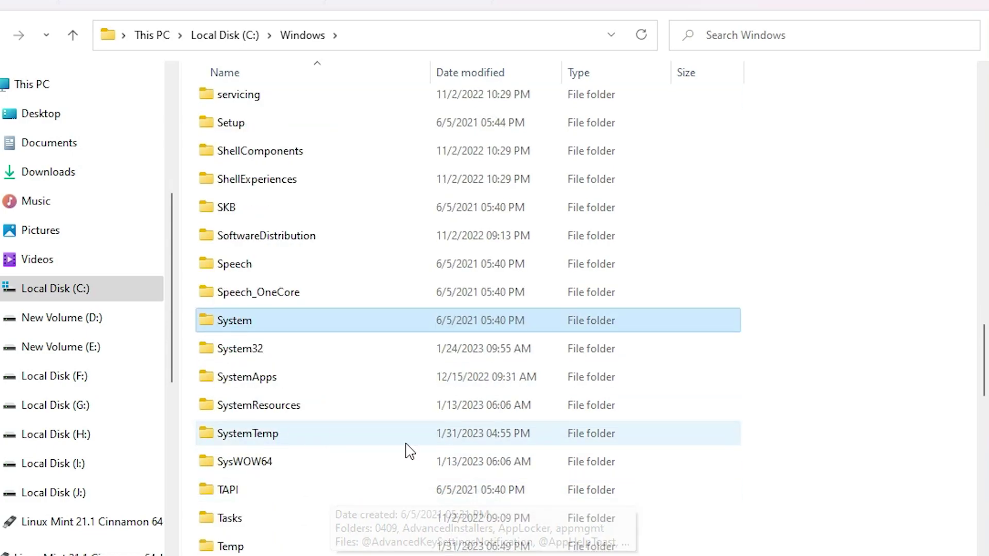
pyautogui.click(264, 466)
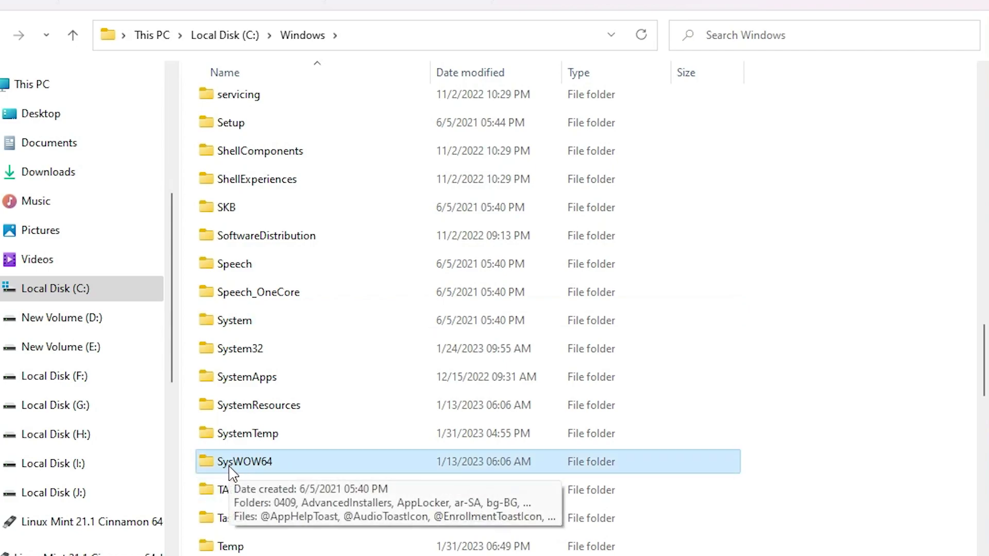
pyautogui.doubleClick(261, 469)
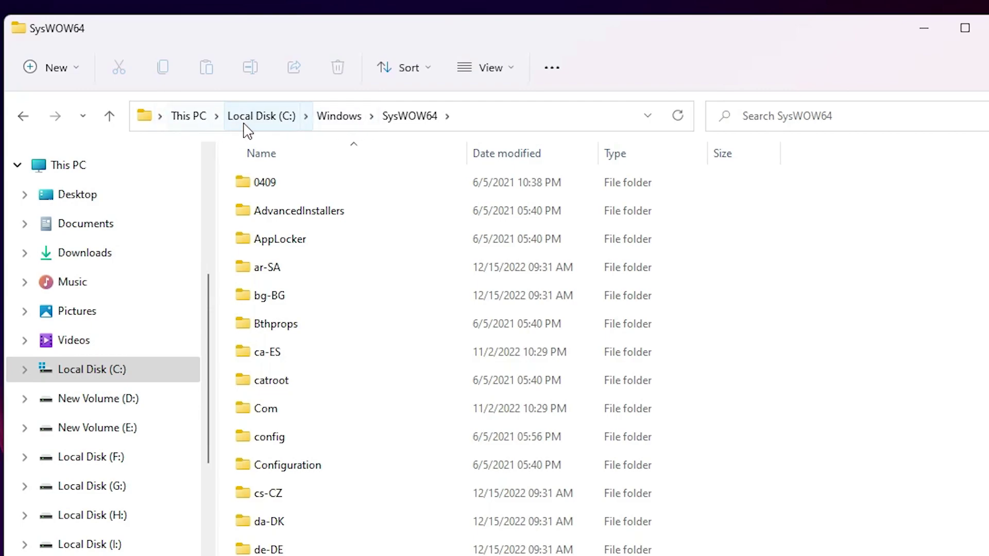
# Copy the C:\Windows\SysWOW64 path from the address bar and minimize Explorer.
pyautogui.click(490, 119)
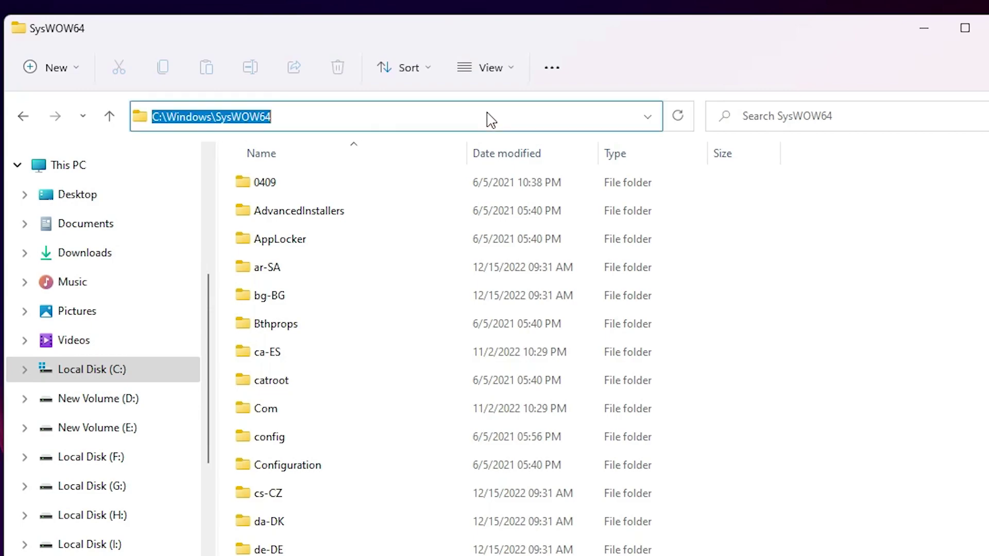
pyautogui.rightClick(242, 116)
pyautogui.click(264, 175)
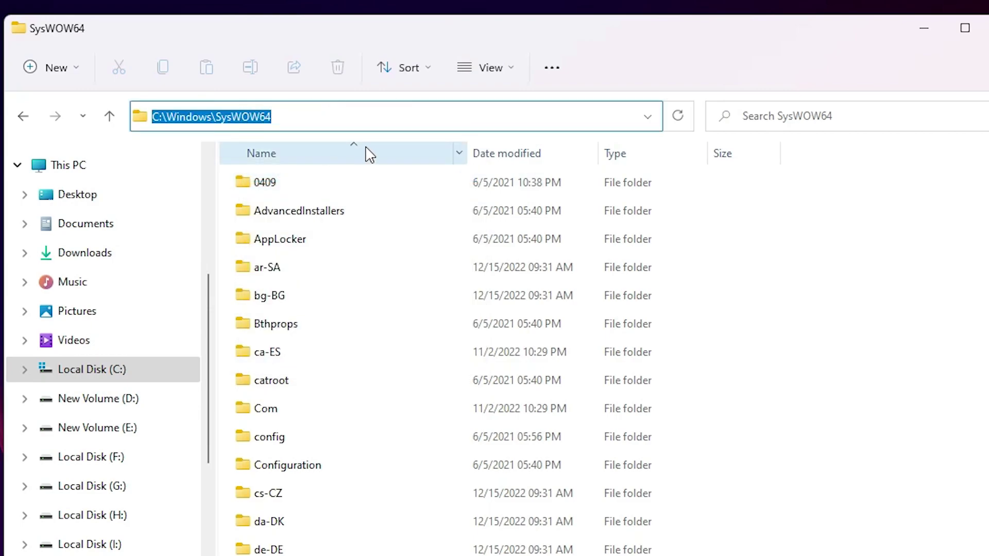
pyautogui.click(925, 36)
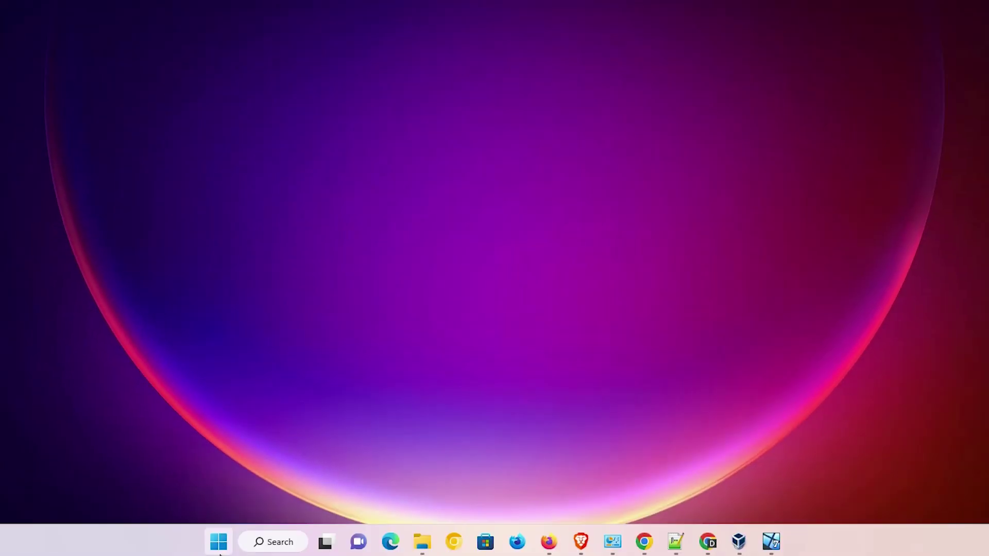
# Search Start for 'edit the system environment variables' and open the Control panel result.
pyautogui.click(219, 541)
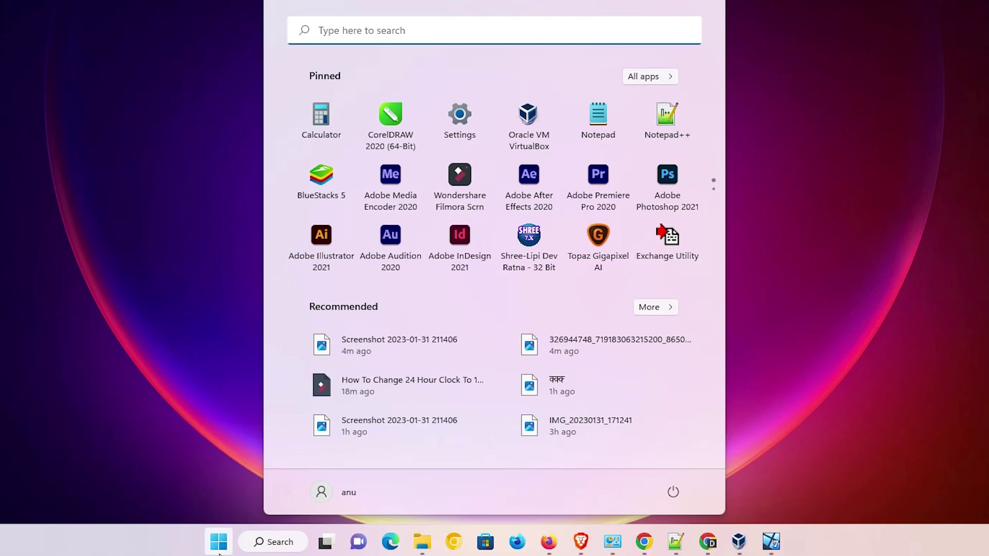
pyautogui.write('edi')
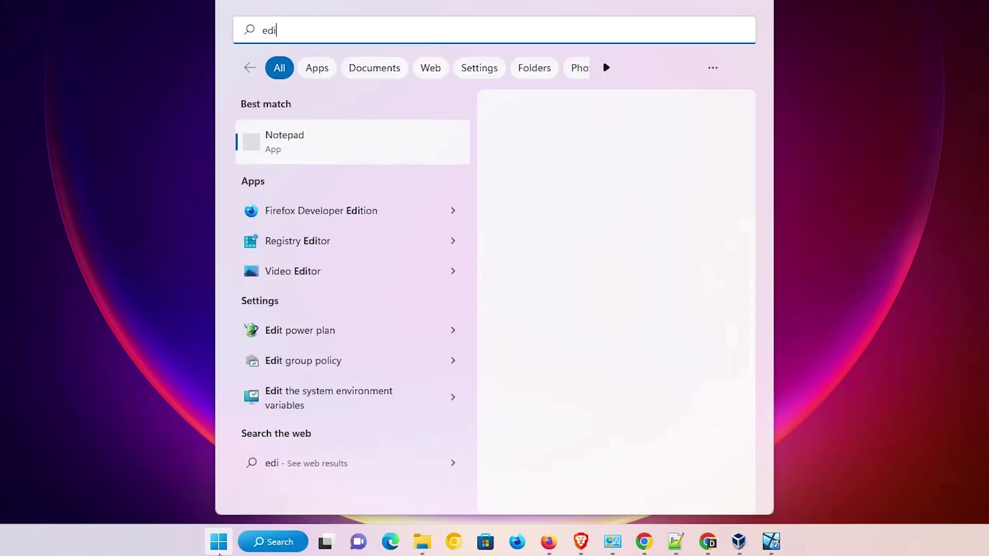
pyautogui.write('t th')
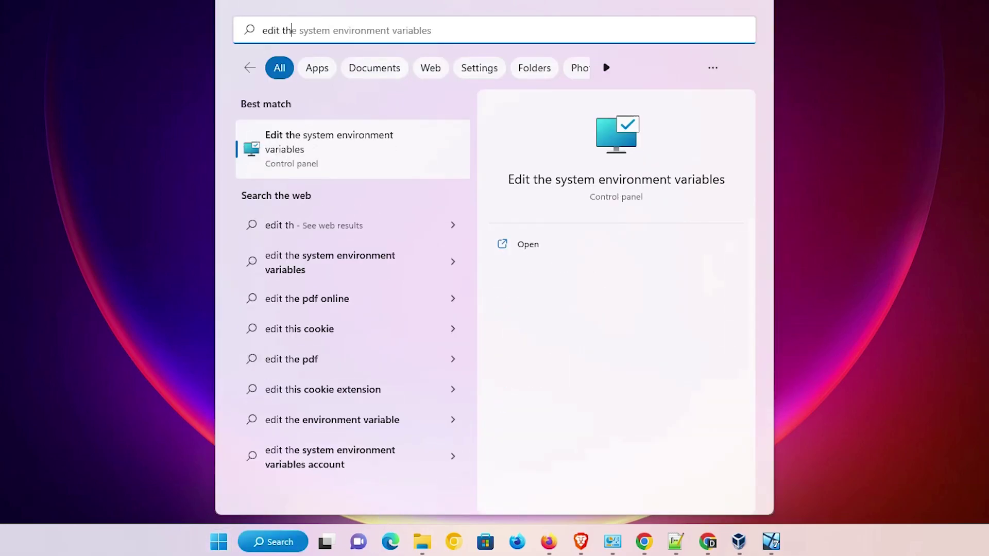
pyautogui.write('e')
pyautogui.click(363, 142)
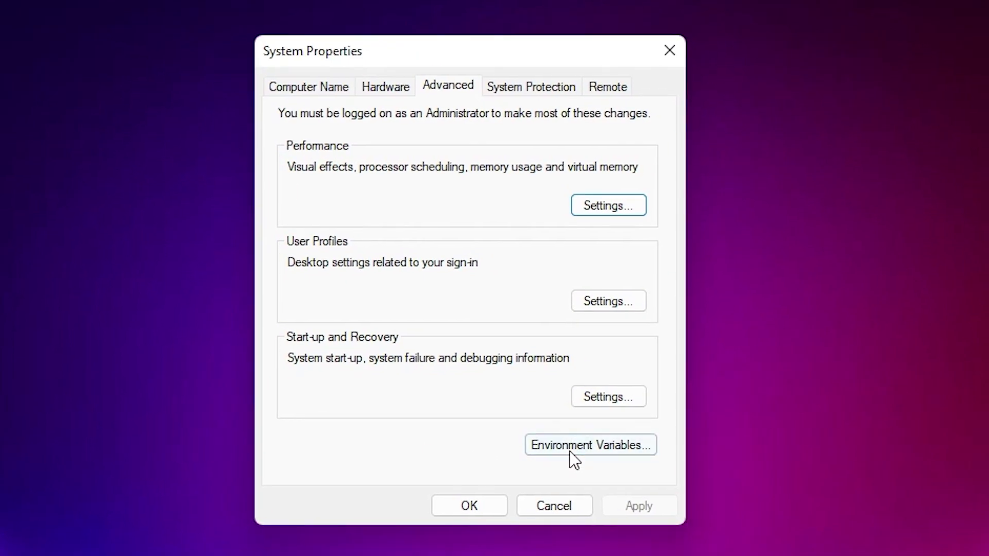
# In Environment Variables, select the user Path variable and open its WindowsApps entry list for editing.
pyautogui.click(598, 446)
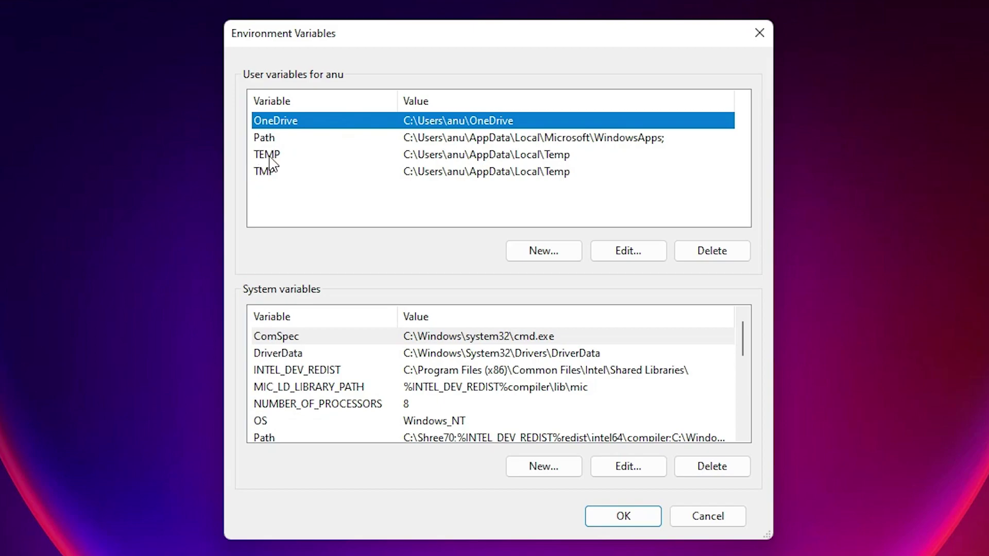
pyautogui.click(264, 140)
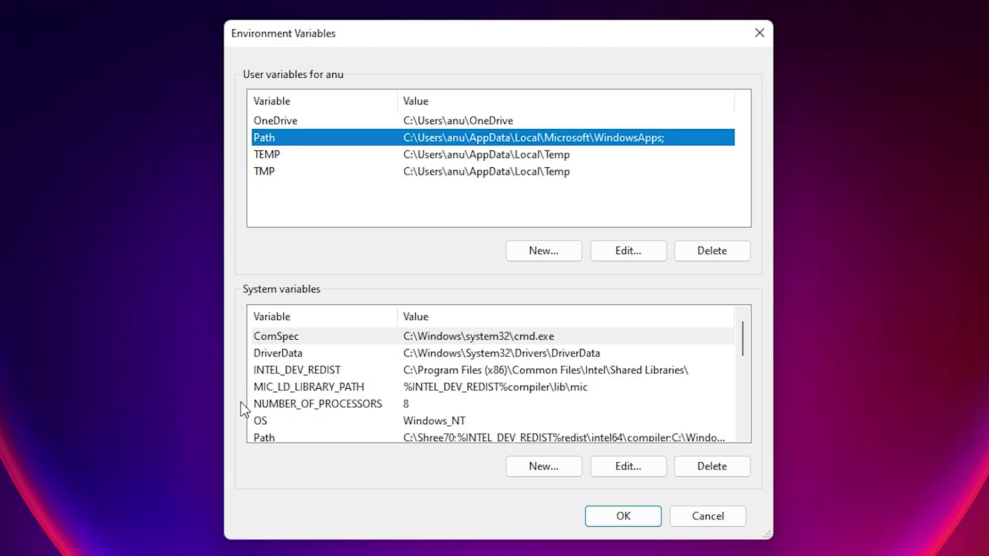
pyautogui.scroll(-1, 342, 428)
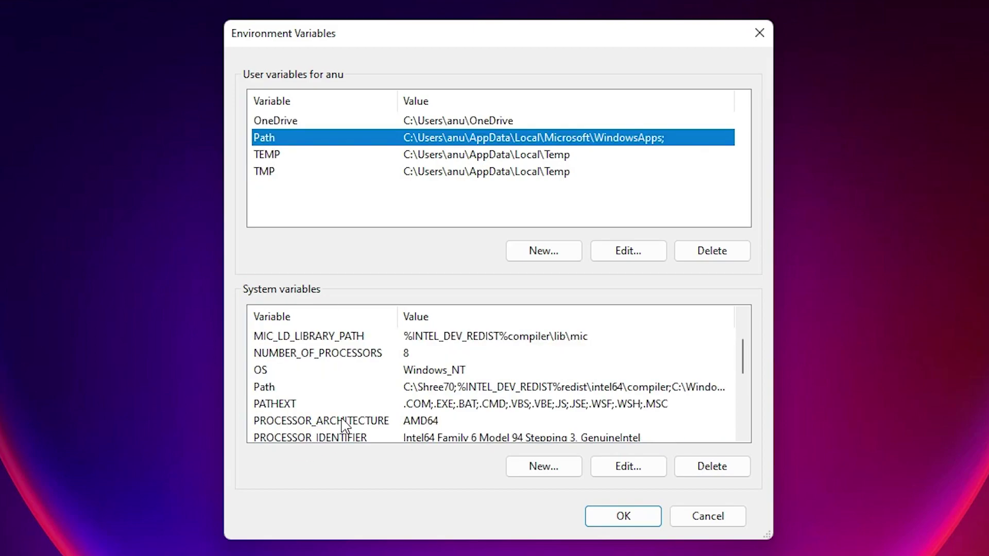
pyautogui.click(268, 389)
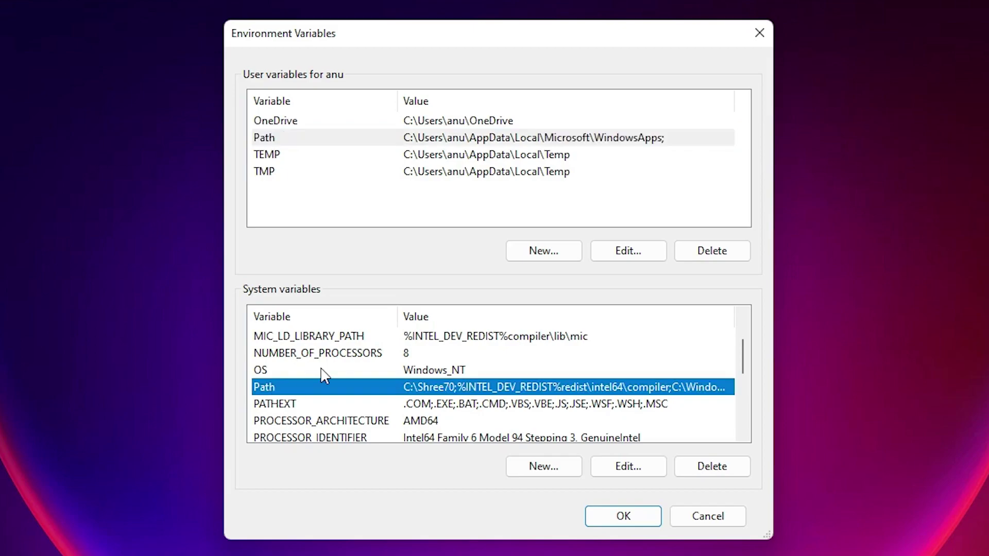
pyautogui.click(289, 138)
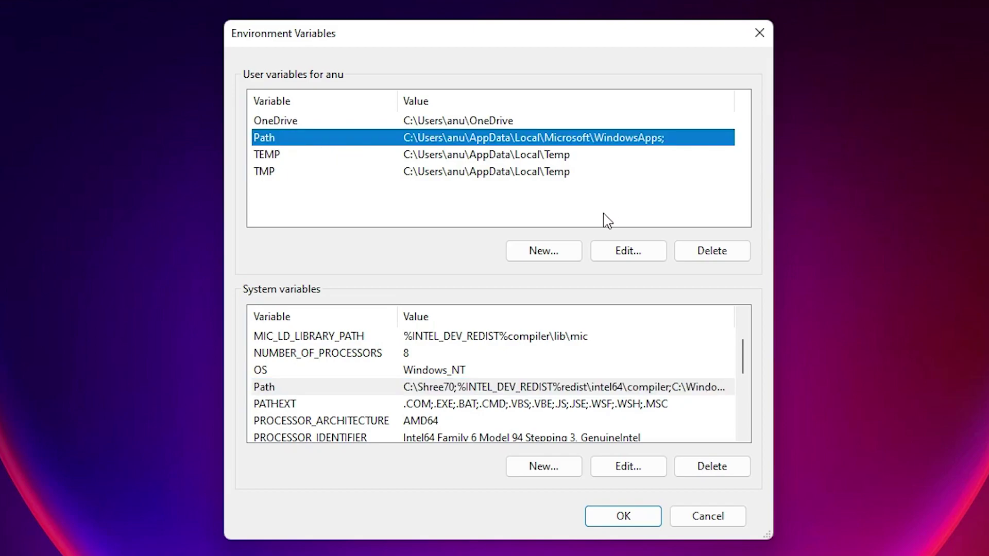
pyautogui.click(625, 254)
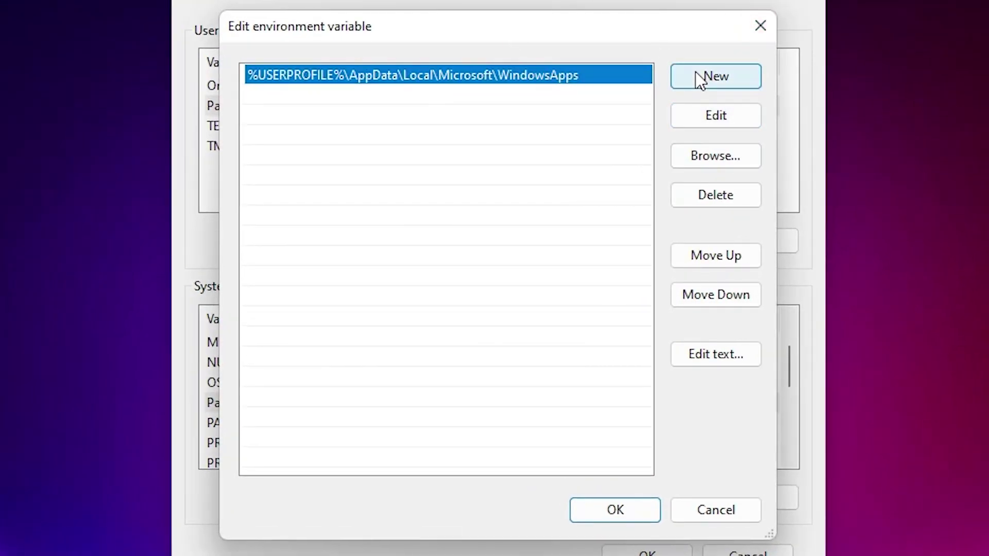
# Add a new Path entry containing the pasted C:\Windows\SysWOW64 and confirm with OK.
pyautogui.click(731, 79)
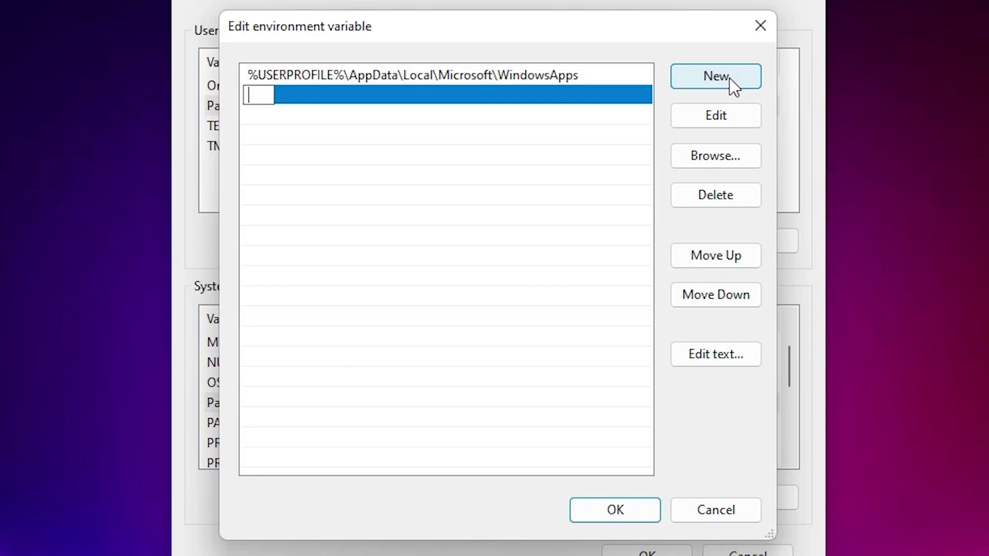
pyautogui.rightClick(251, 97)
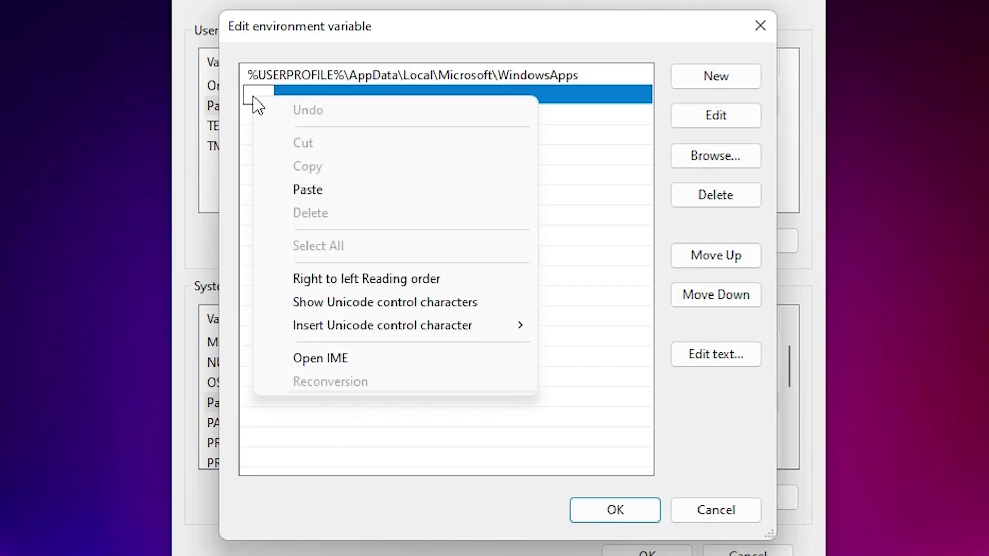
pyautogui.click(338, 191)
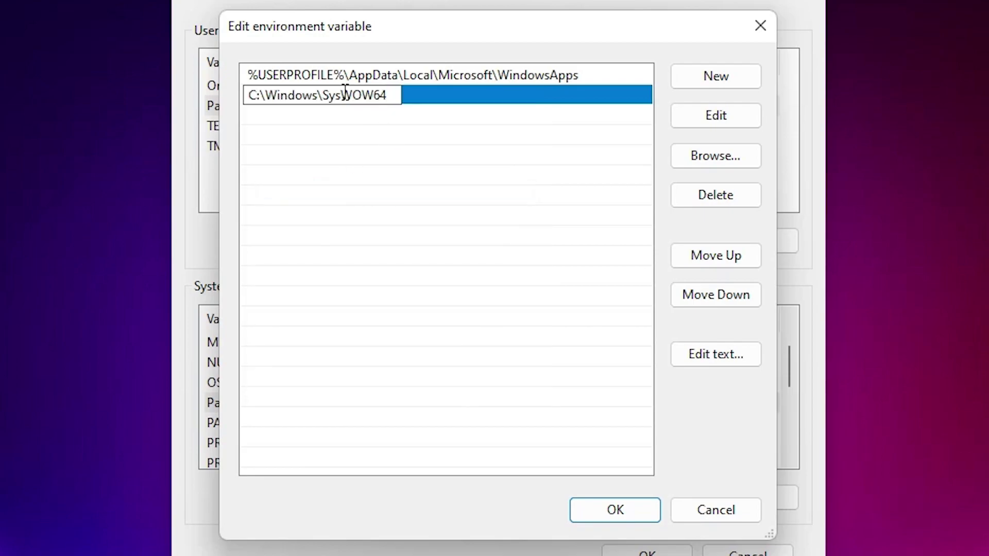
pyautogui.click(624, 502)
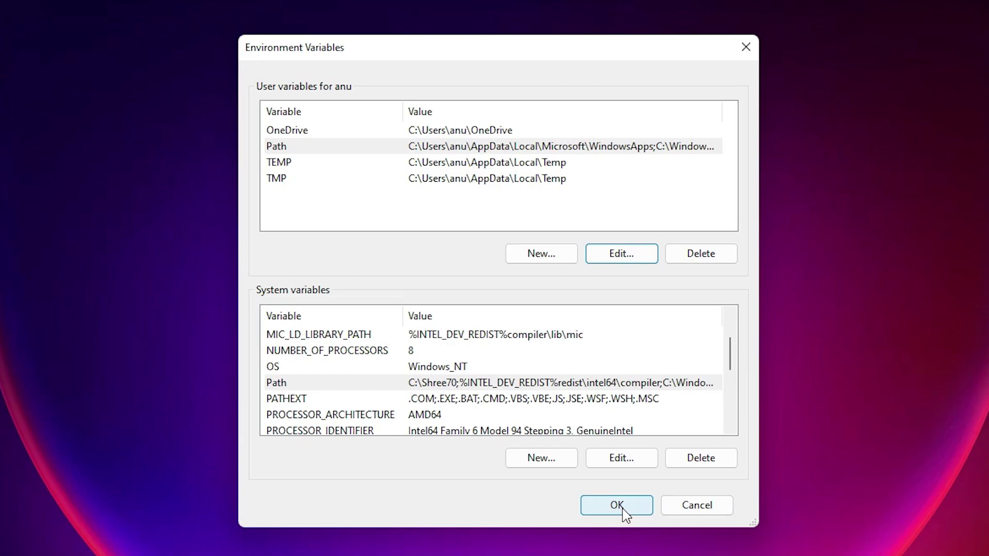
# Accept the changes with OK in Environment Variables and System Properties, closing both.
pyautogui.click(623, 507)
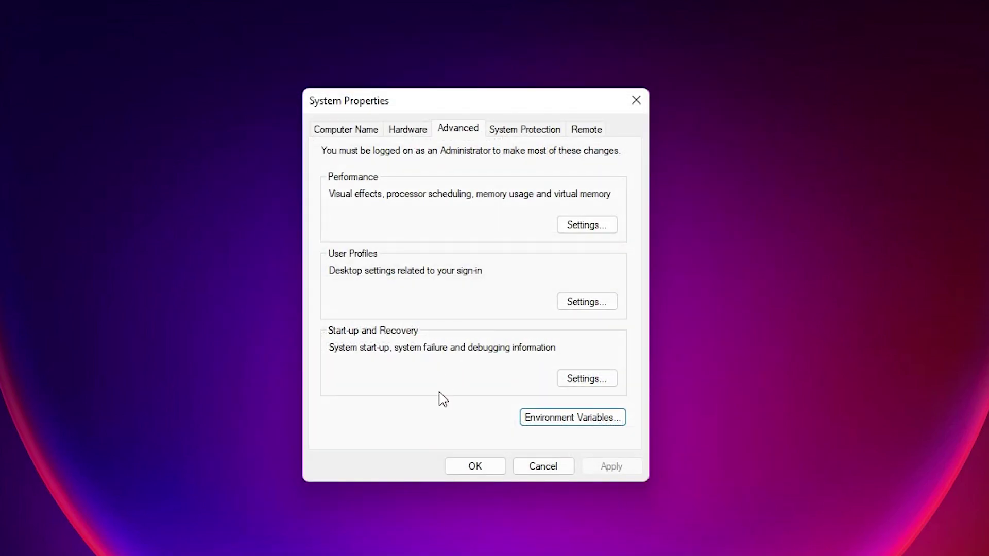
pyautogui.click(485, 464)
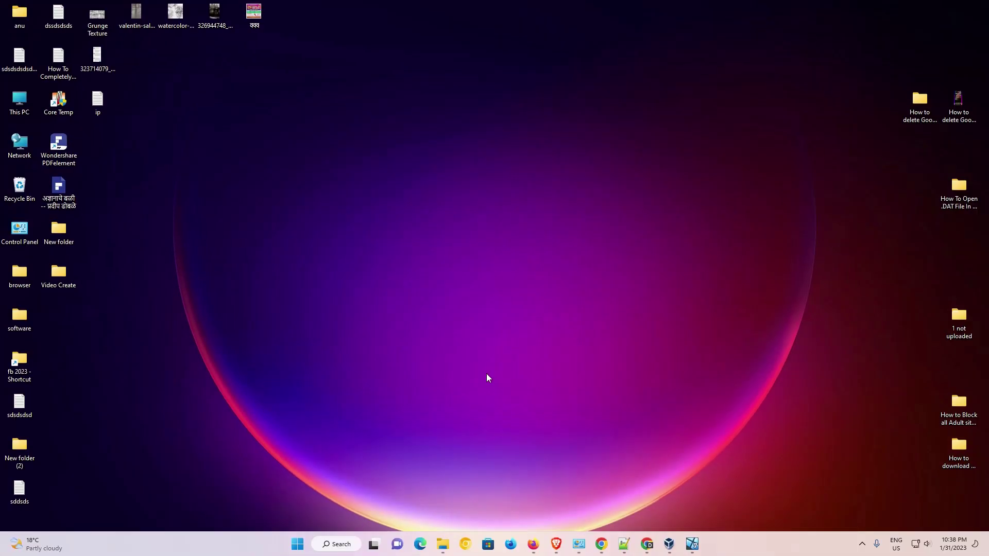